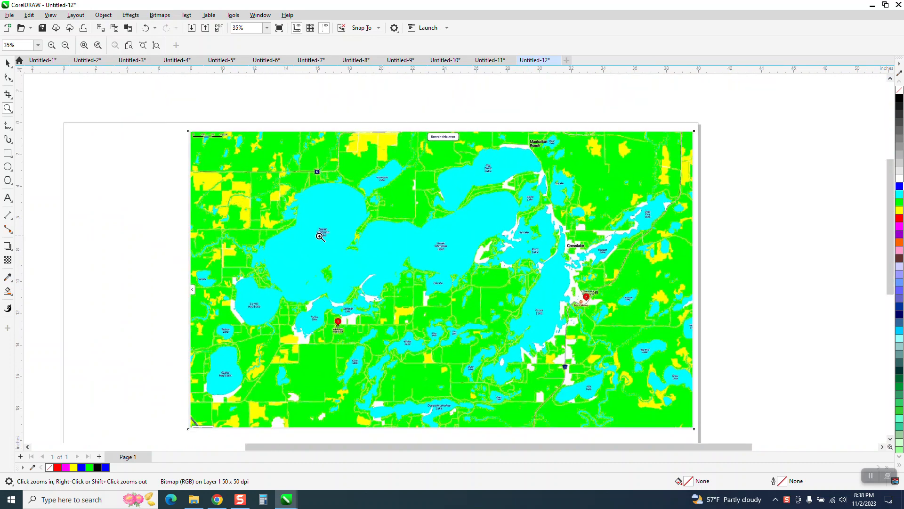
Scale the map bitmap down proportionally to about 5.6 by 3.3 inches and place it in the page's upper-left area
left_click(8, 63)
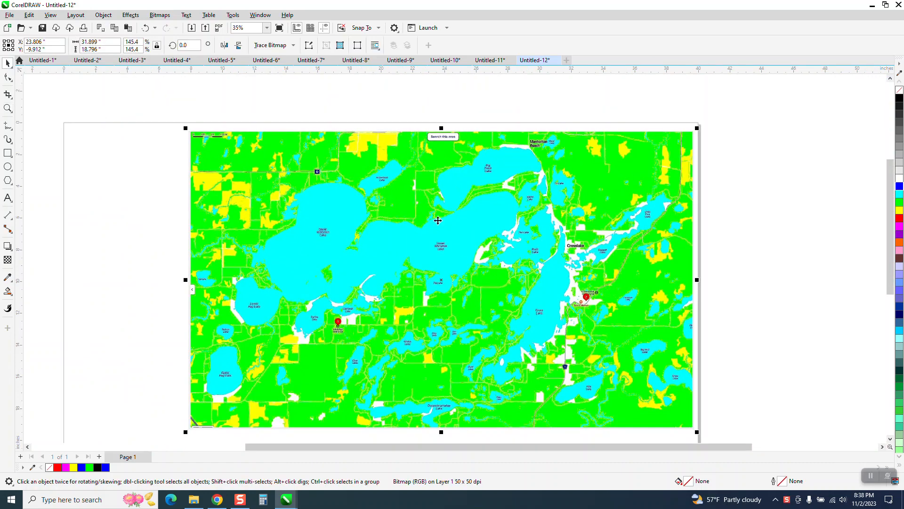
left_click_drag(697, 128, 278, 377)
left_click_drag(234, 395, 262, 191)
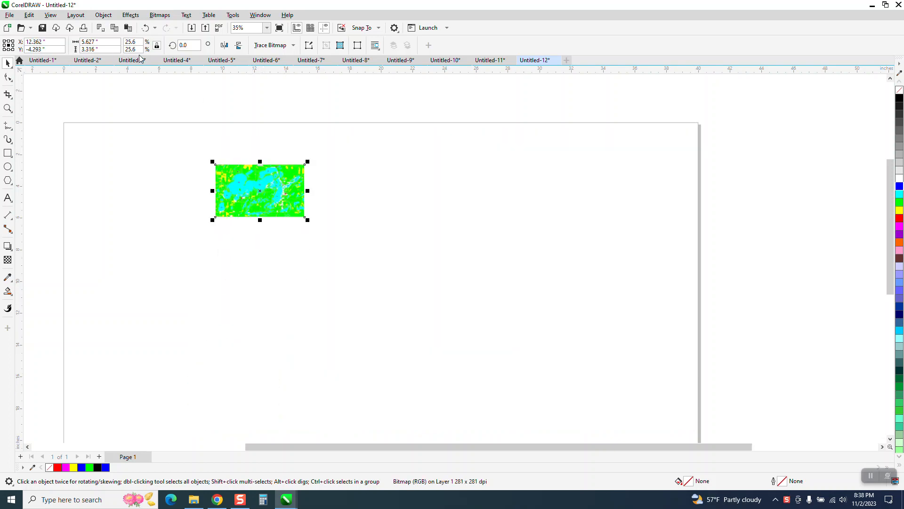
left_click(191, 91)
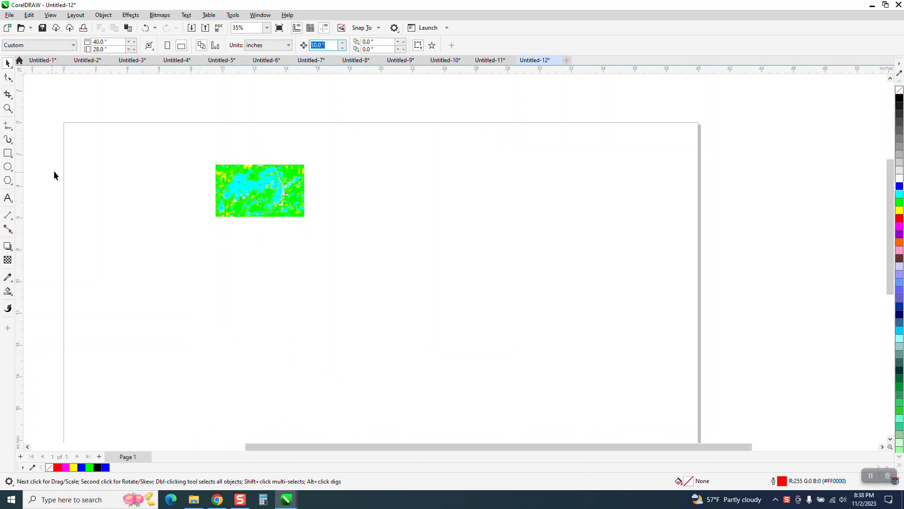
Trace the map bitmap with an Outline Trace using the Clipart image type
left_click(8, 108)
left_click_drag(194, 153, 414, 246)
key("space")
left_click(262, 175)
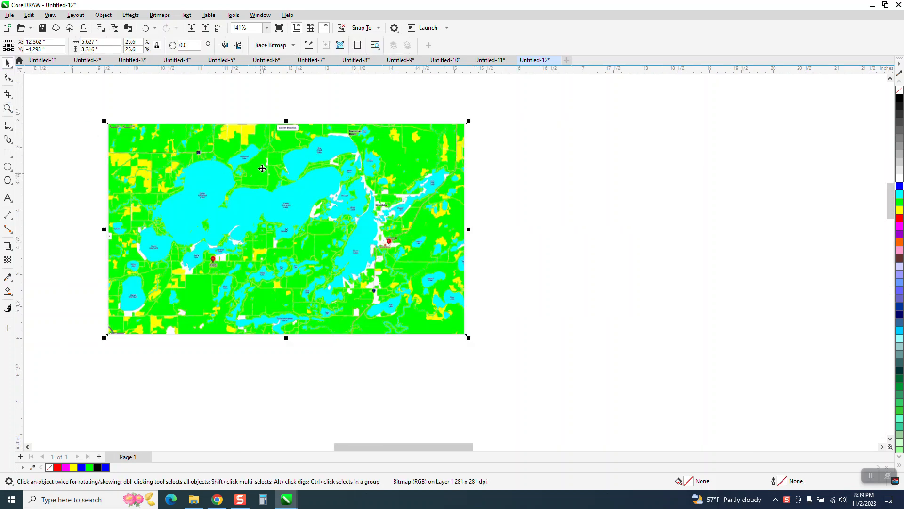
left_click(293, 45)
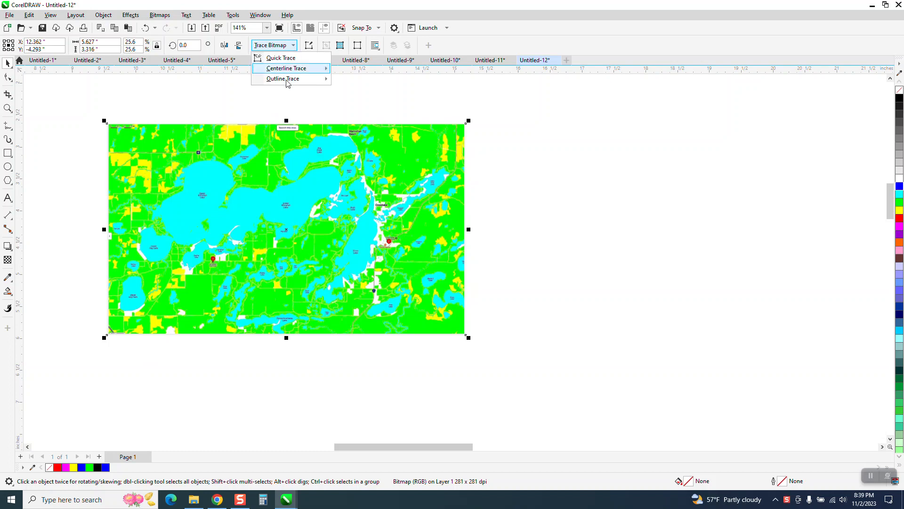
mouse_move(287, 78)
left_click(356, 111)
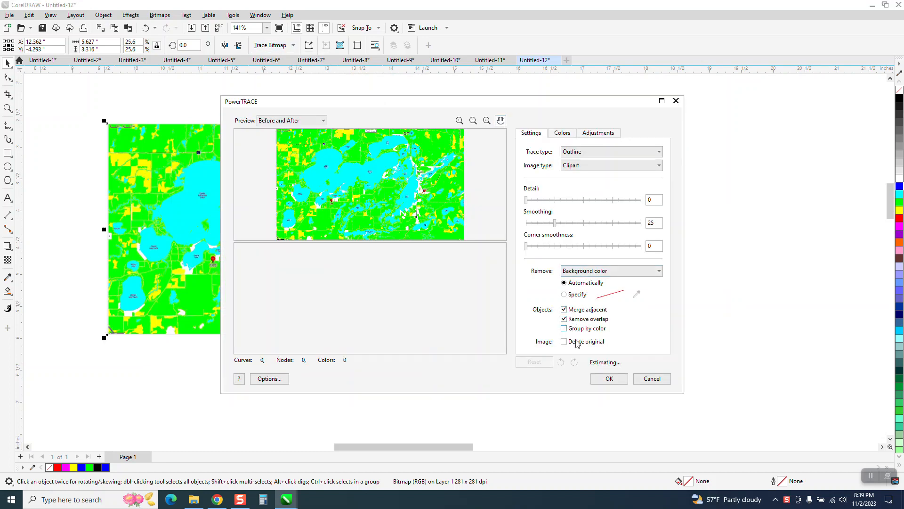
left_click(607, 380)
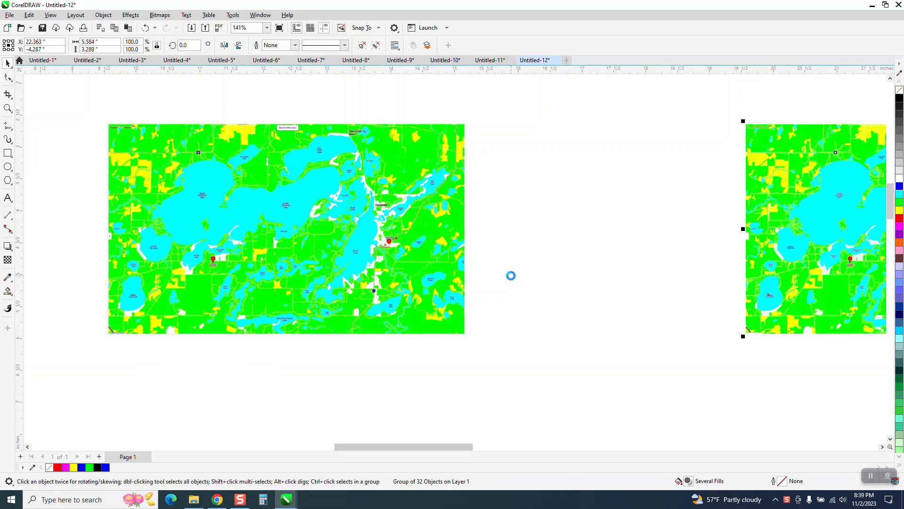
Ungroup the traced map once and clear the selection
scroll(419, 319, "down", 3)
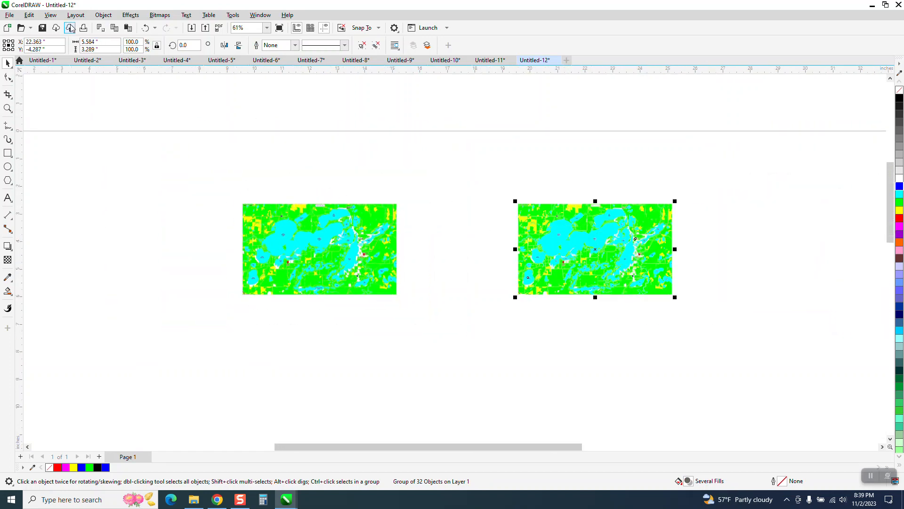
left_click(105, 15)
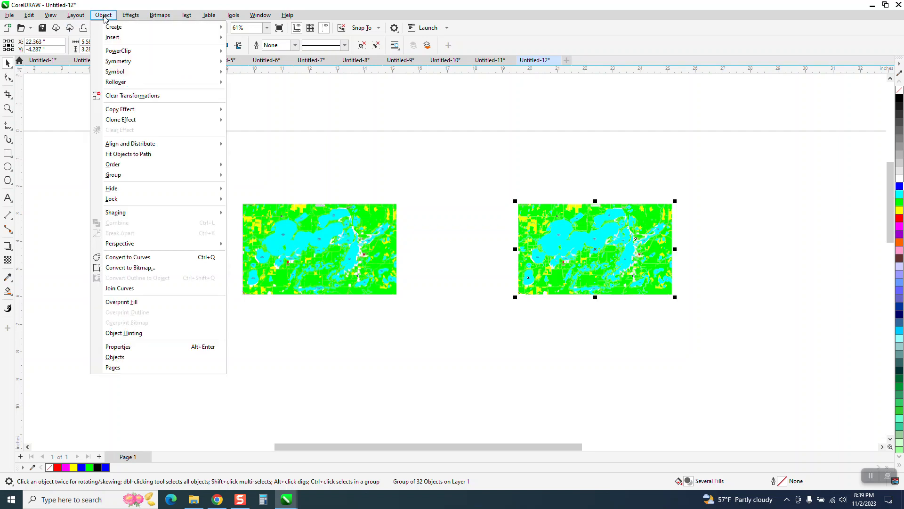
mouse_move(220, 177)
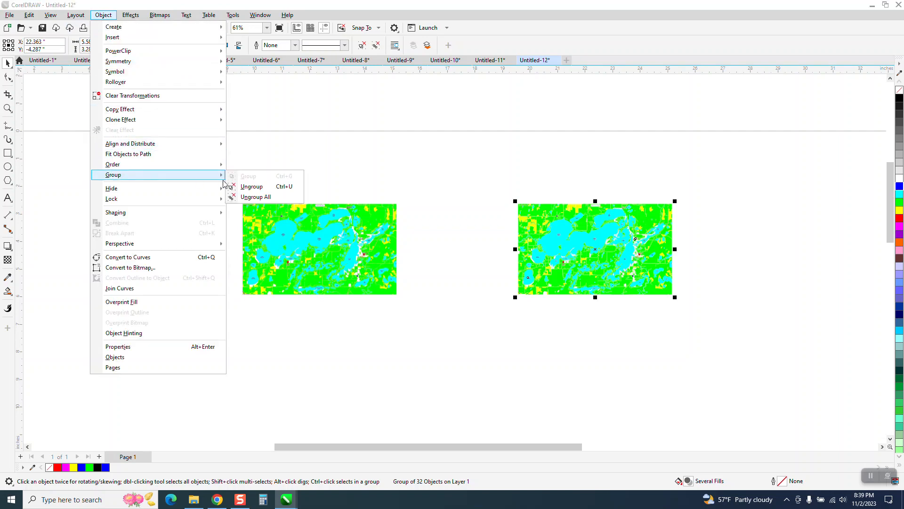
left_click(251, 187)
left_click(342, 194)
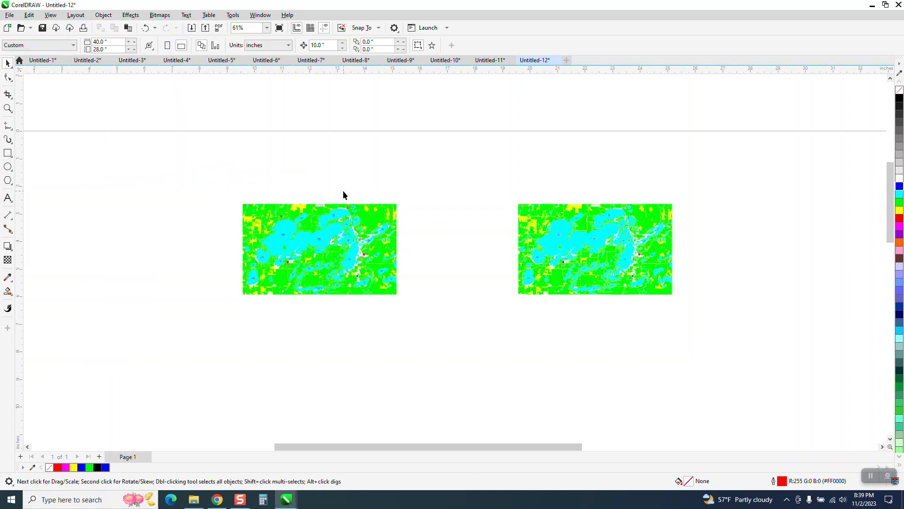
Move the cyan lakes group 10 inches to the right, out of the traced map
left_click(554, 242)
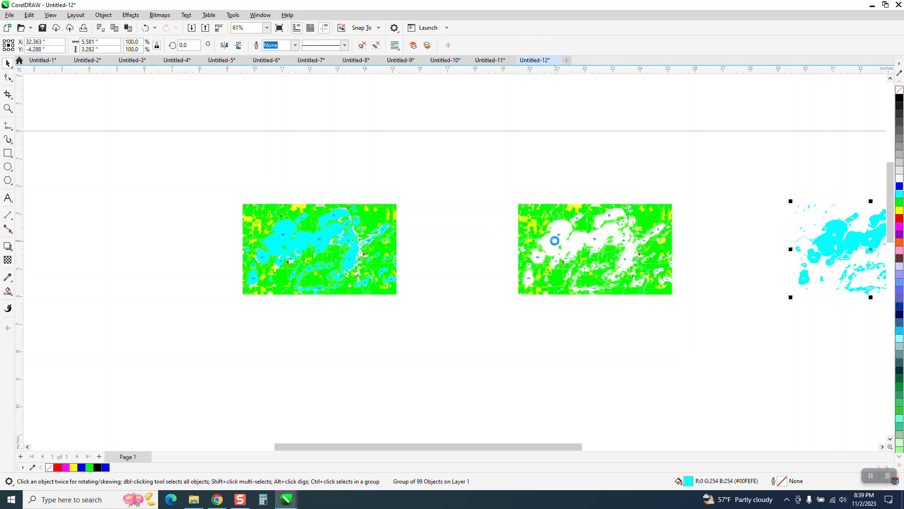
key("Right")
scroll(400, 301, "down", 2)
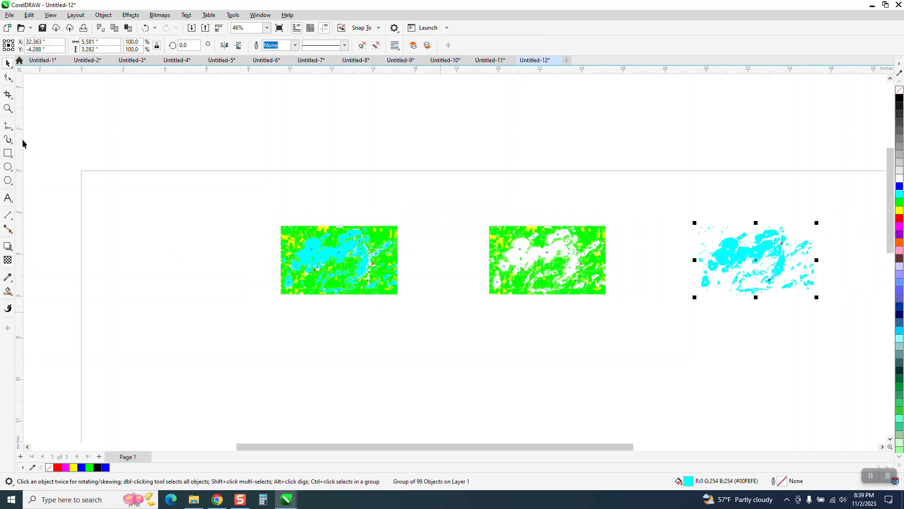
Remove the fill from the separated cyan lakes group and give it a black outline
left_click(7, 108)
left_click_drag(704, 201, 850, 321)
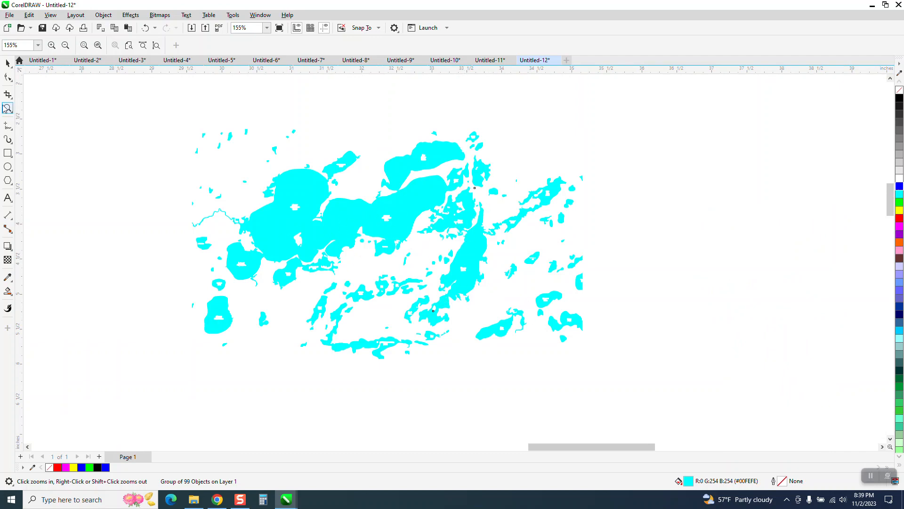
left_click_drag(242, 159, 591, 282)
scroll(506, 271, "down", 1)
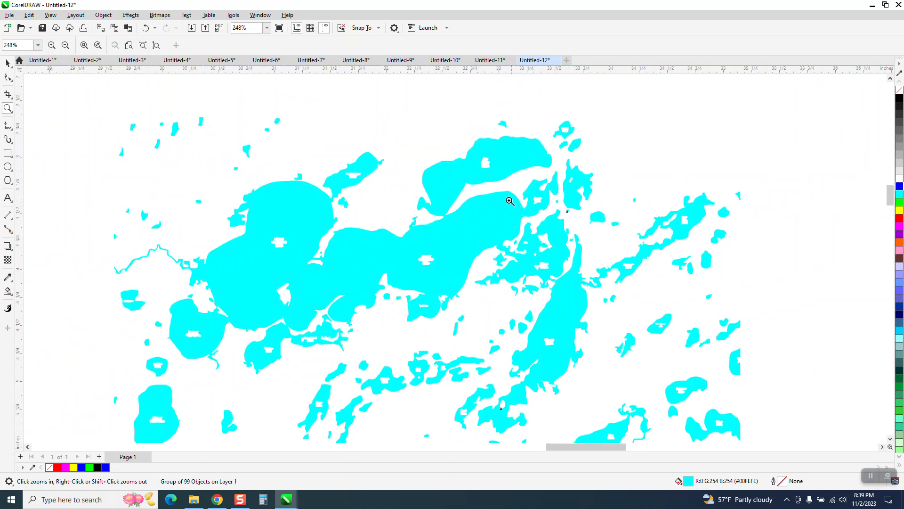
left_click(8, 63)
scroll(357, 202, "down", 1)
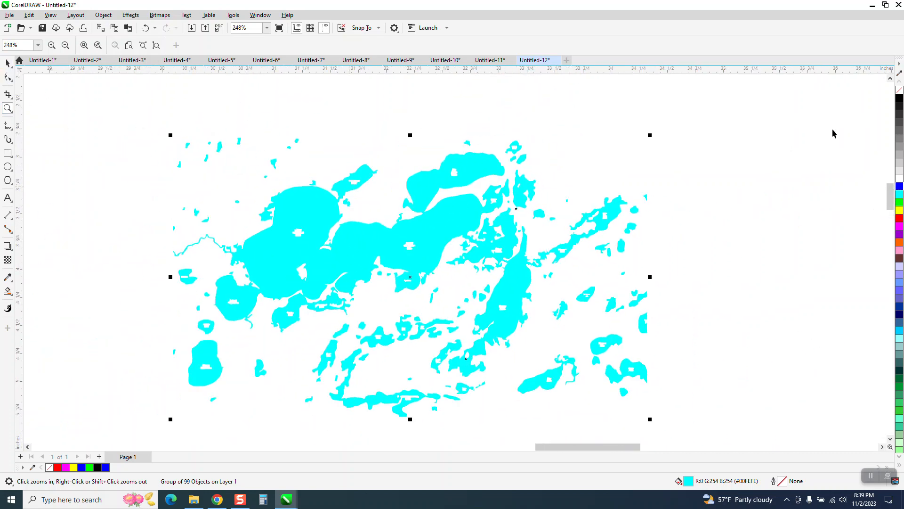
left_click(899, 89)
right_click(900, 97)
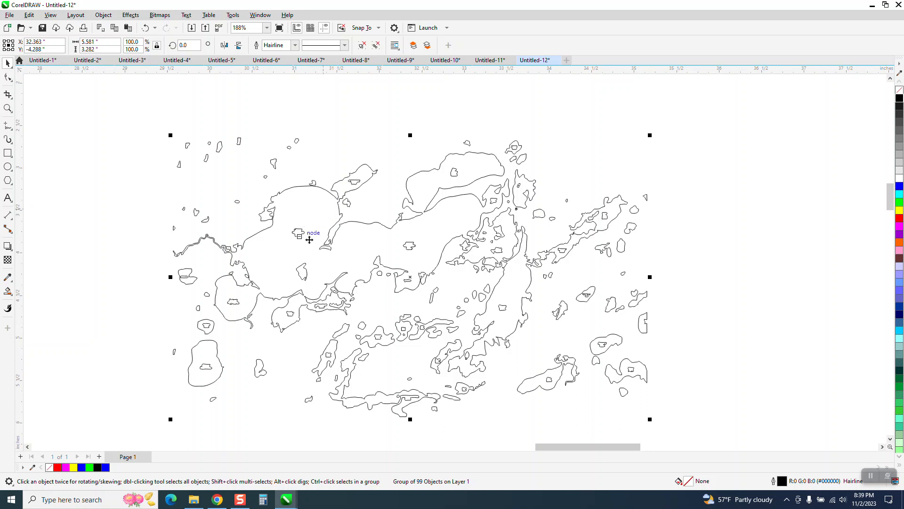
Smart-fill the large connected lake area with green and move the filled shape 10 inches to the right
left_click(12, 293)
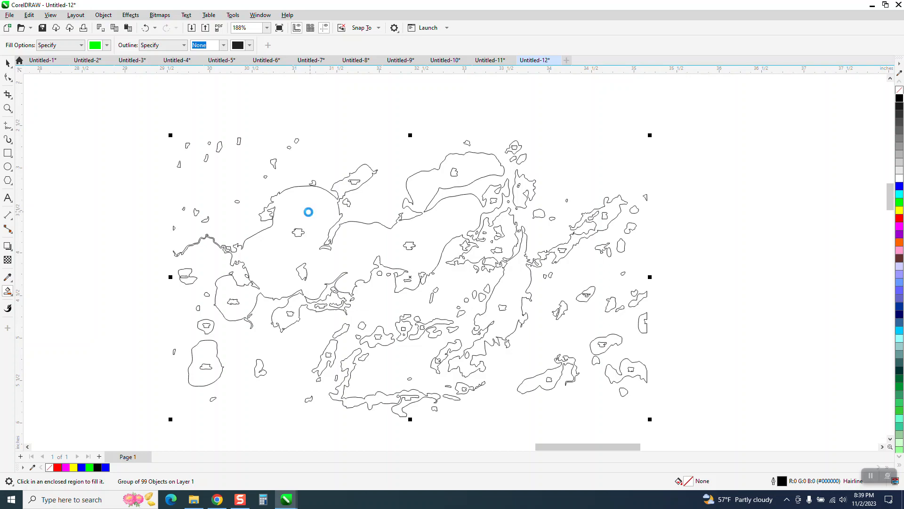
left_click(315, 255)
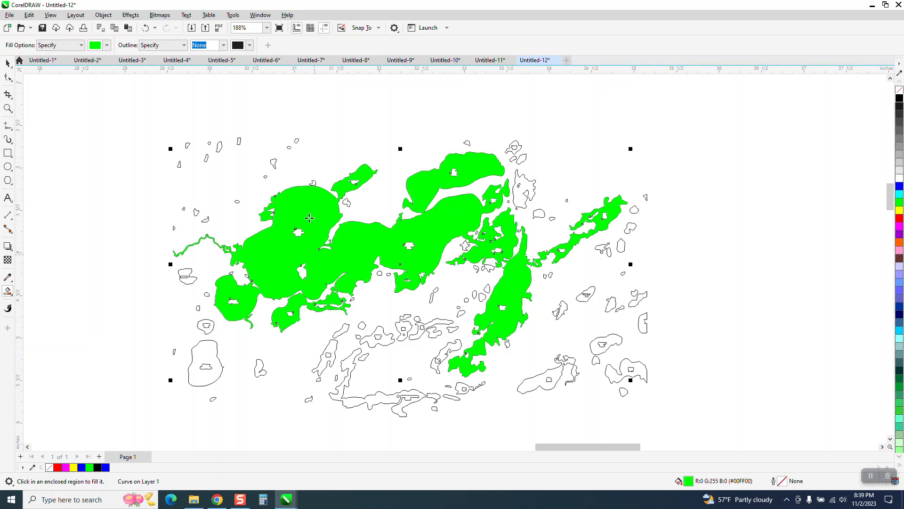
scroll(264, 206, "down", 2)
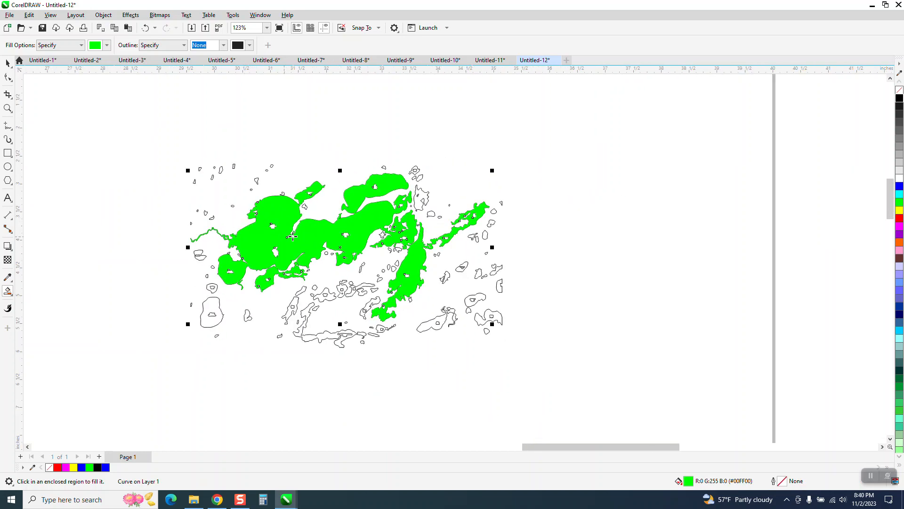
key("Right")
scroll(379, 261, "down", 3)
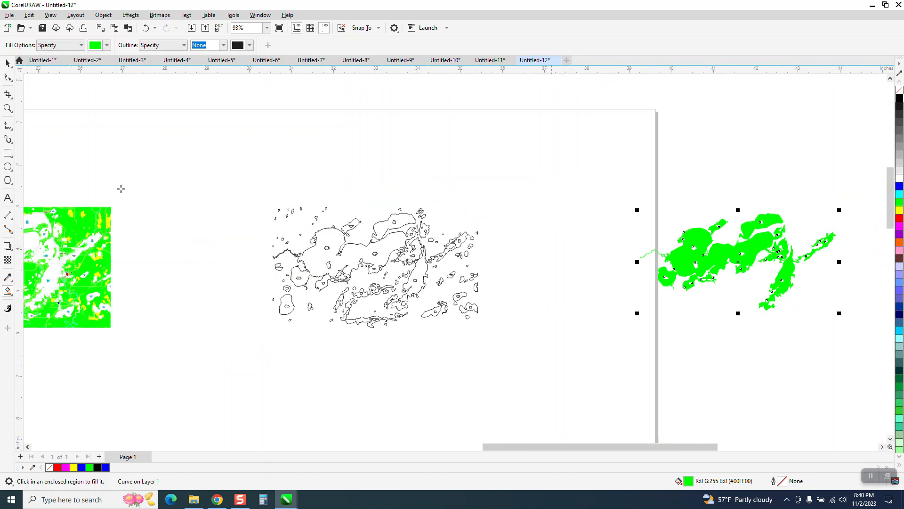
Remove the green fill from the separated connected-lakes shape and give it a black outline
left_click(8, 109)
left_click_drag(638, 206, 833, 335)
left_click(8, 63)
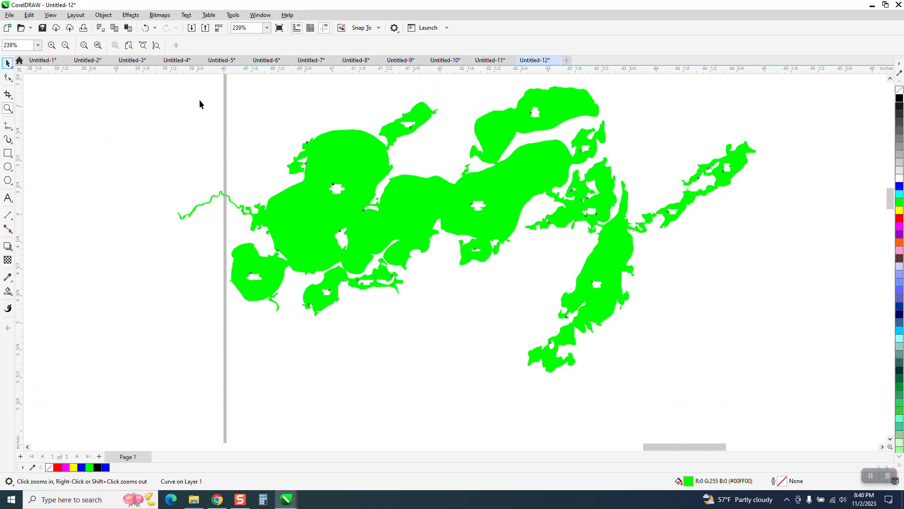
left_click(899, 90)
right_click(900, 98)
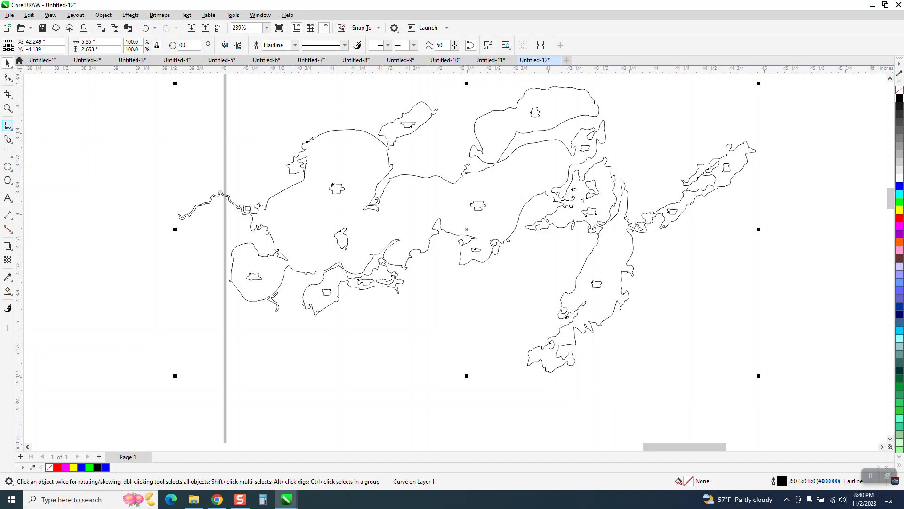
Draw a line about 0.16 by 0.15 inches across the main lake's narrow eastern channel and smart-fill the lakes west of it with green
left_click(564, 189)
left_click(549, 207)
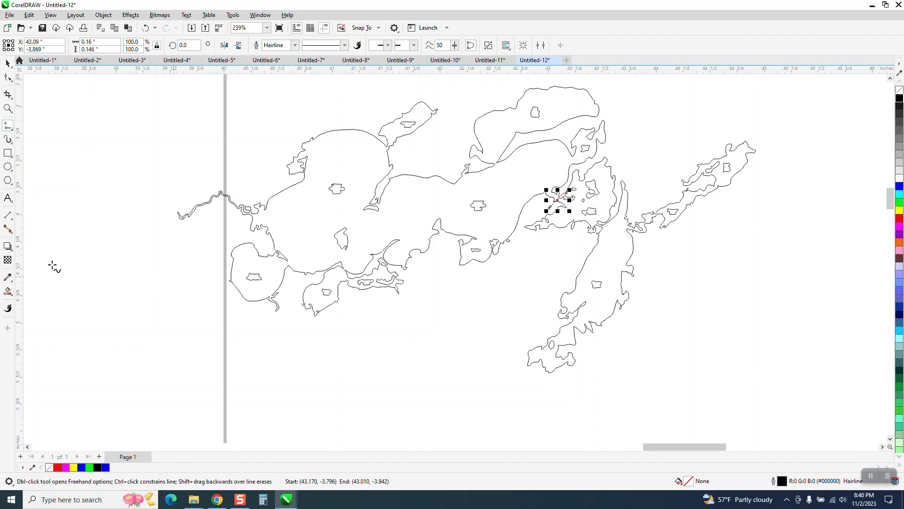
left_click(7, 290)
left_click(322, 227)
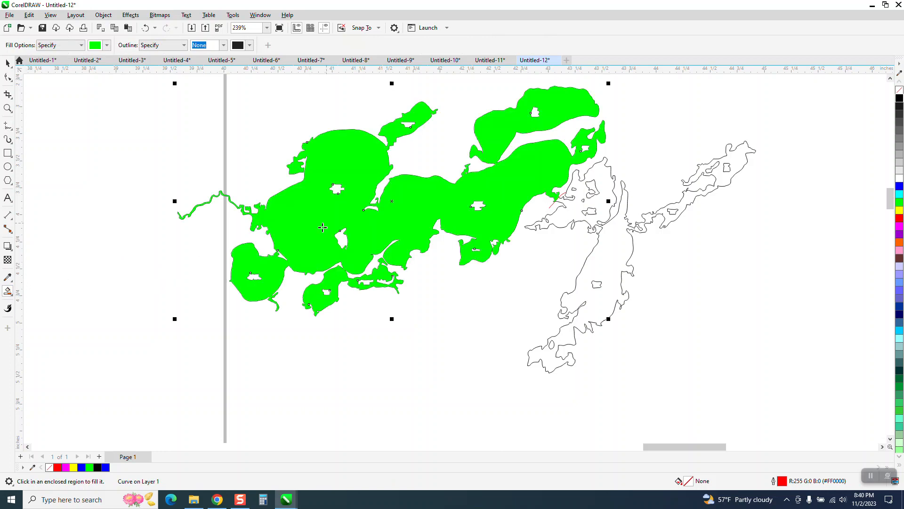
Move the green shape of the western lakes 10 inches to the right, away from the outlines
scroll(259, 249, "down", 2)
key("Right")
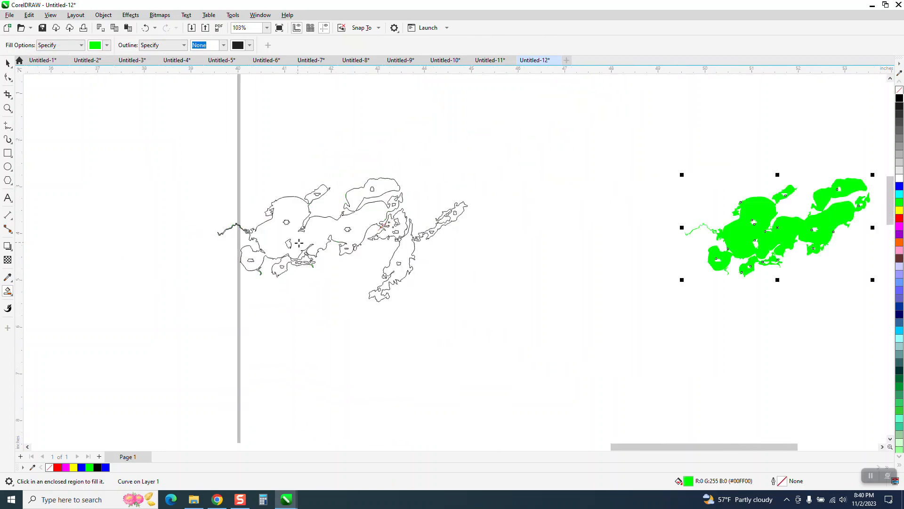
scroll(590, 220, "down", 1)
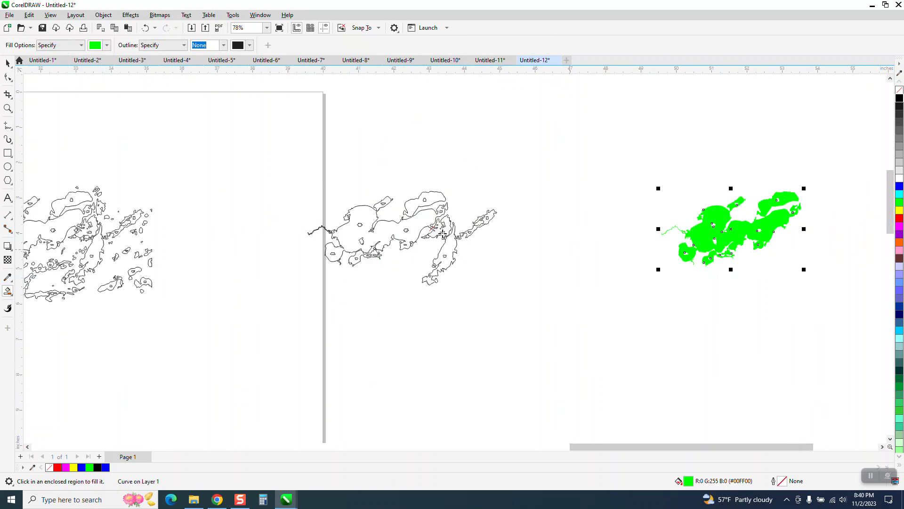
Remove the green fill from the western lakes shape and give it a black outline
left_click(8, 108)
left_click_drag(800, 262, 801, 262)
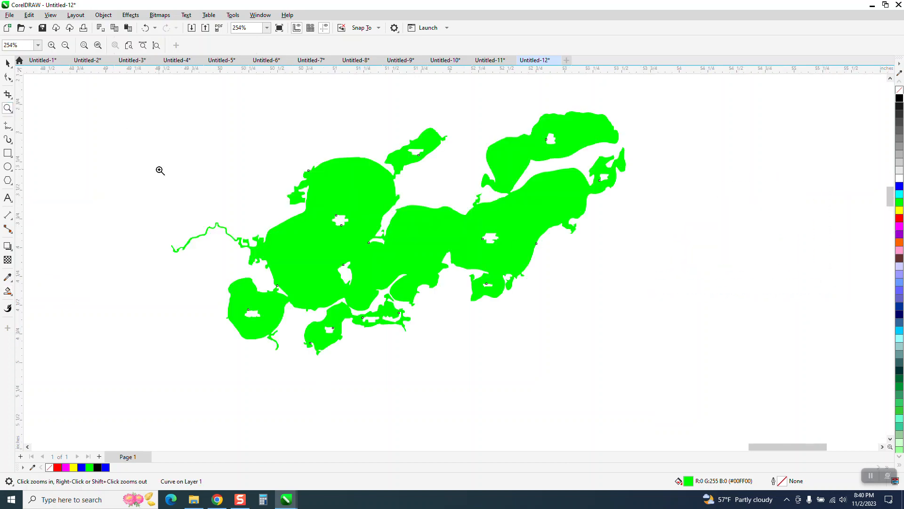
left_click(7, 64)
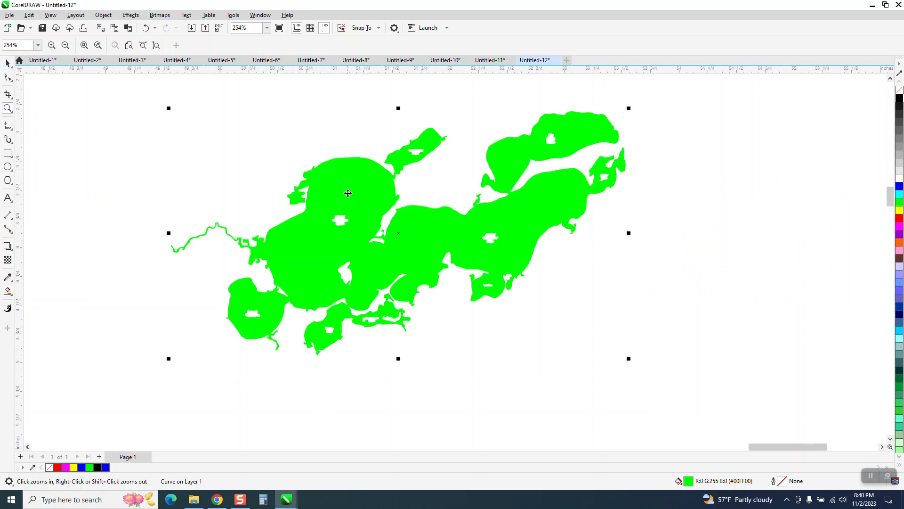
left_click(898, 91)
right_click(899, 98)
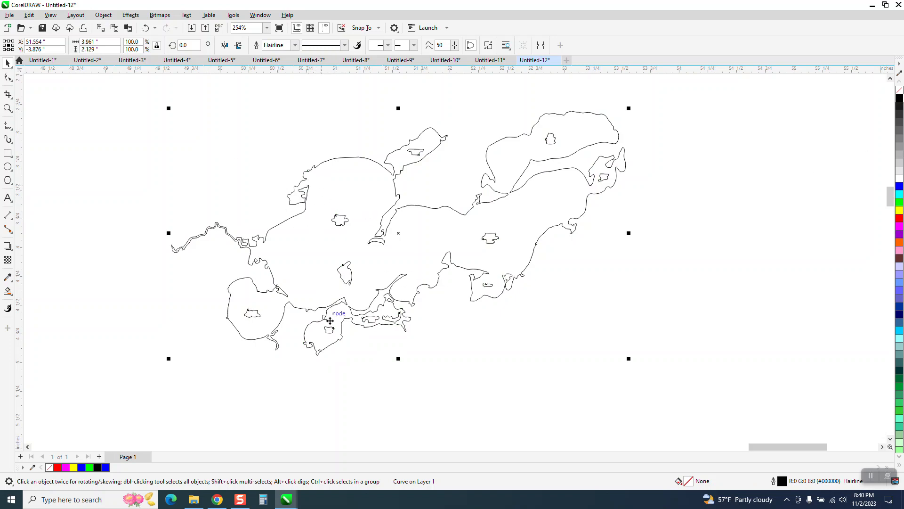
Delete the nodes of the small label-shaped hole in the upper part of the large western lake
left_click(8, 78)
left_click_drag(361, 235, 360, 235)
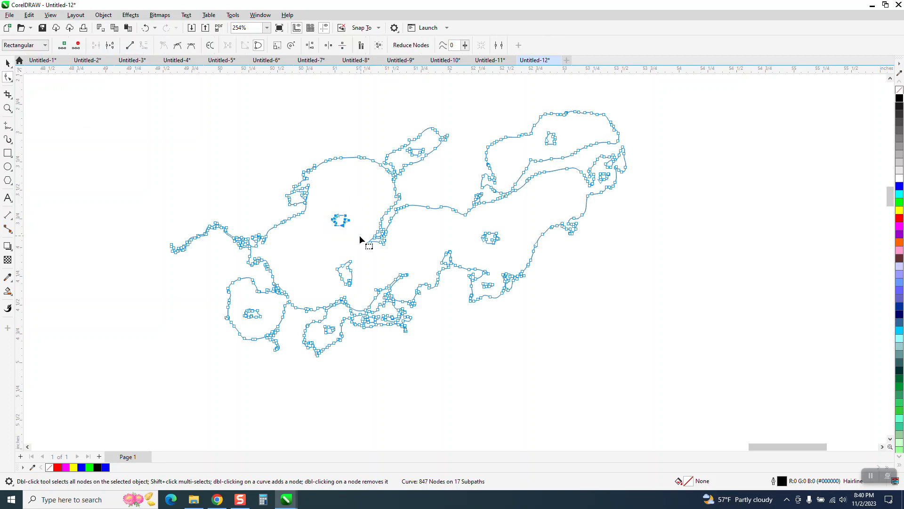
key("Delete")
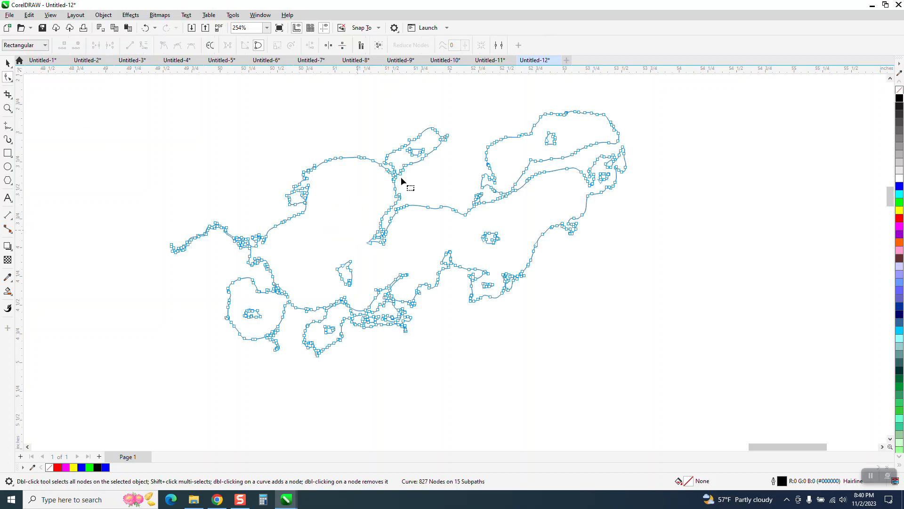
Draw a rectangle about 4.99 by 2.32 inches around the western lakes outline
scroll(393, 165, "down", 1)
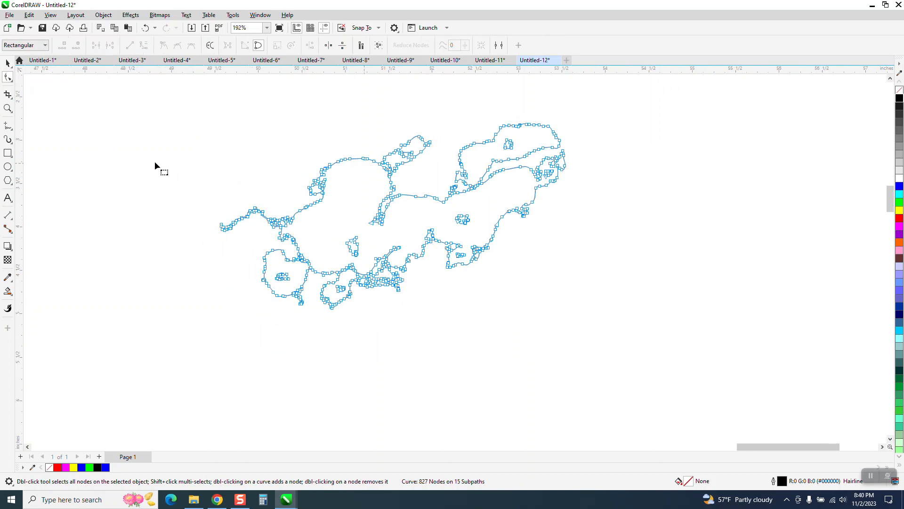
left_click(7, 153)
left_click_drag(168, 118, 589, 322)
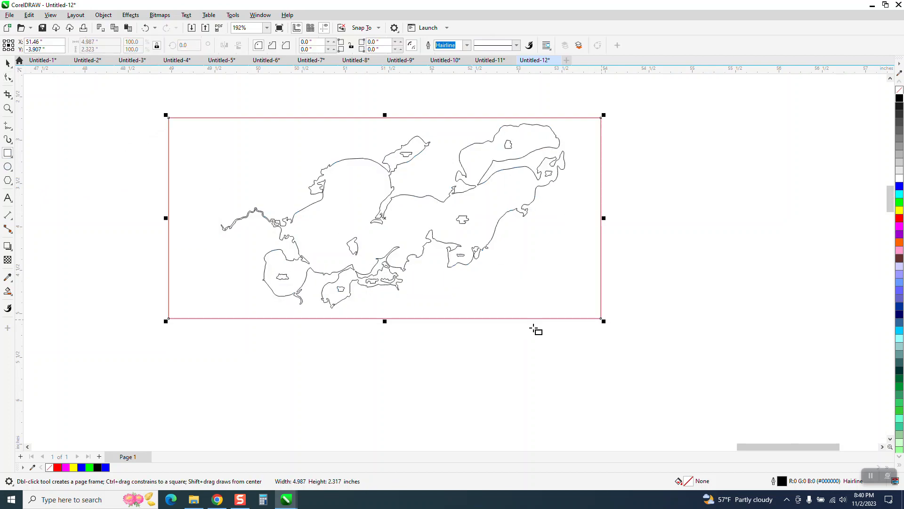
Smart Fill the area between the rectangle and the western lakes outline in green, and move that shape 10 inches to the right
left_click(8, 291)
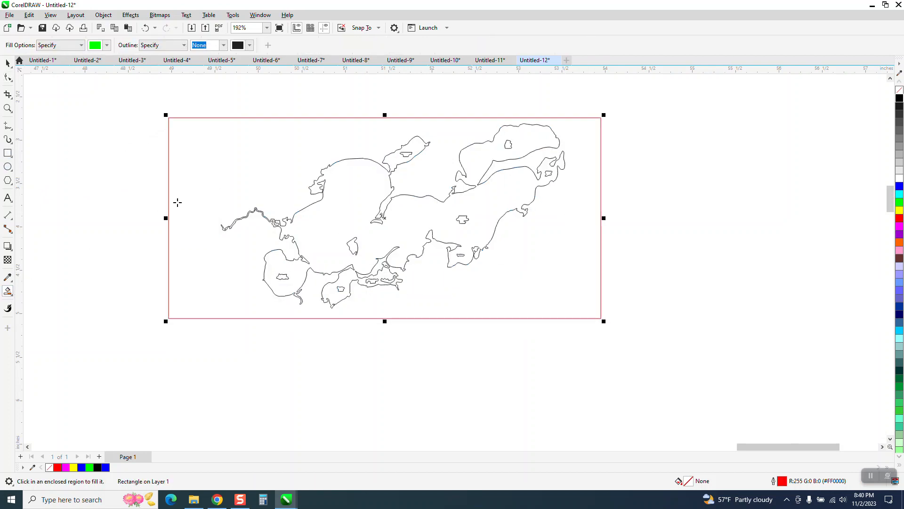
left_click(208, 177)
key("Right")
scroll(63, 238, "down", 2)
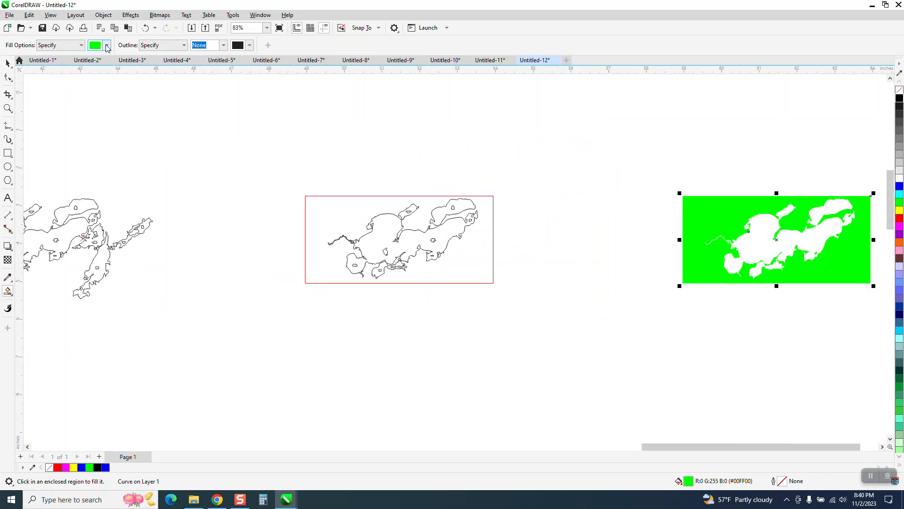
Set the Smart Fill colour to blue and fill the lake-shaped opening inside the green rectangle
left_click(107, 45)
left_click(137, 104)
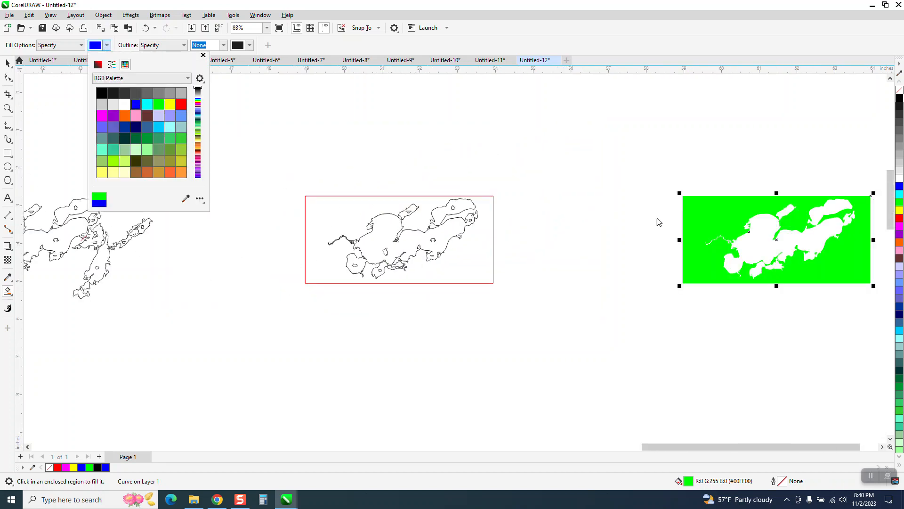
left_click(762, 240)
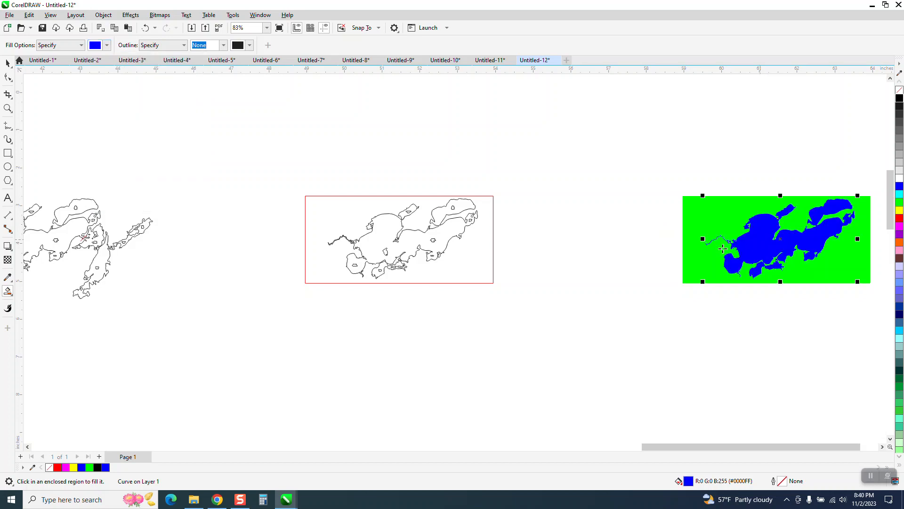
Move the blue lakes shape out of the green rectangle to the empty area below the red rectangle and deselect it
left_click(7, 62)
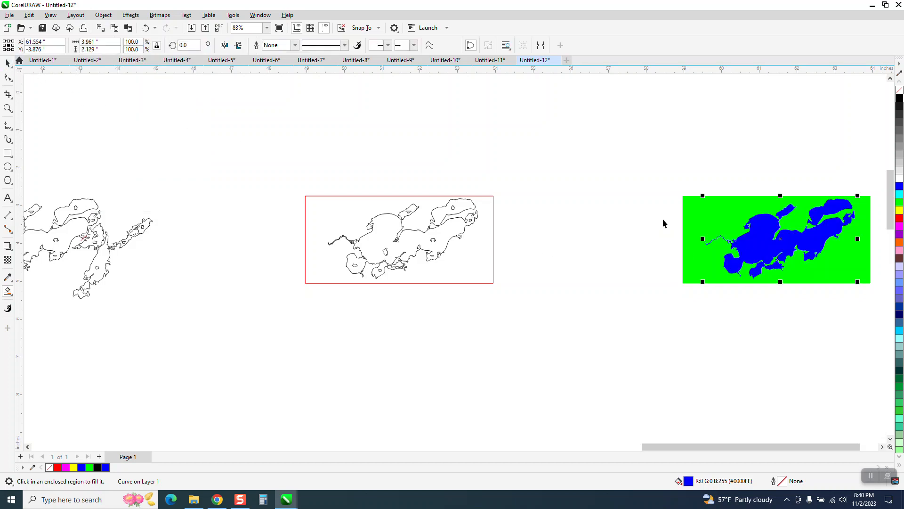
left_click_drag(757, 227, 387, 338)
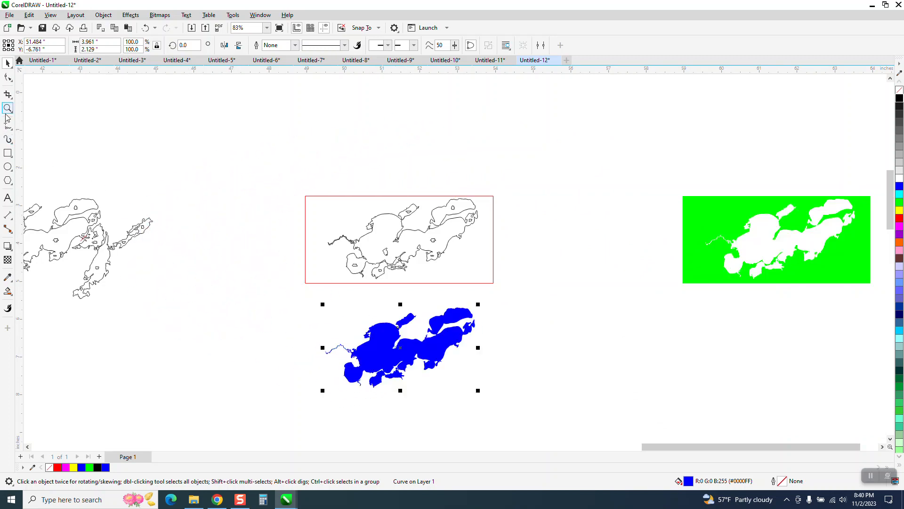
left_click_drag(290, 297, 541, 339)
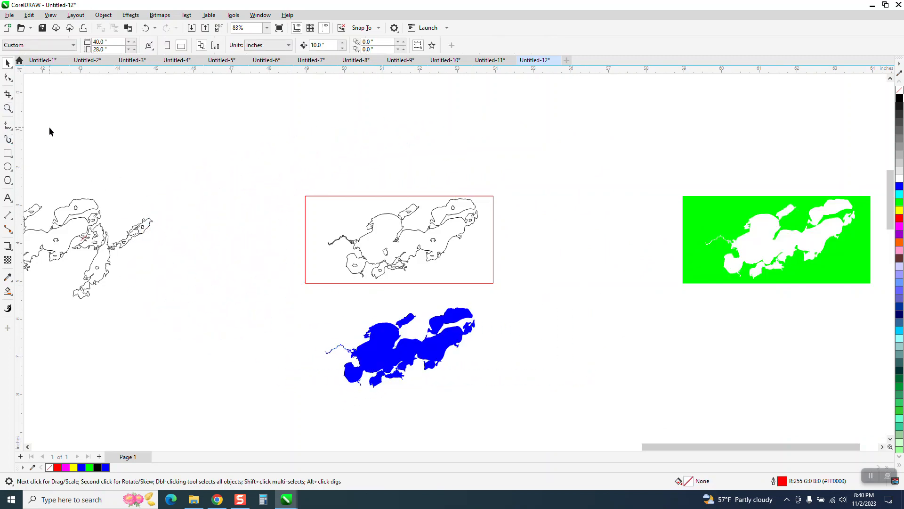
Remove the blue fill from the lakes shape and give it a red outline
left_click(11, 108)
left_click_drag(575, 391, 573, 391)
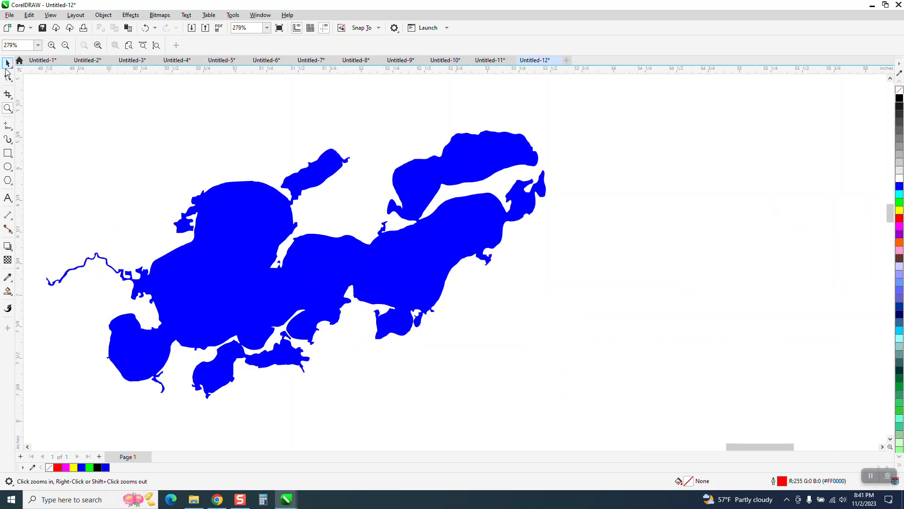
left_click(8, 64)
left_click(475, 170)
left_click(900, 89)
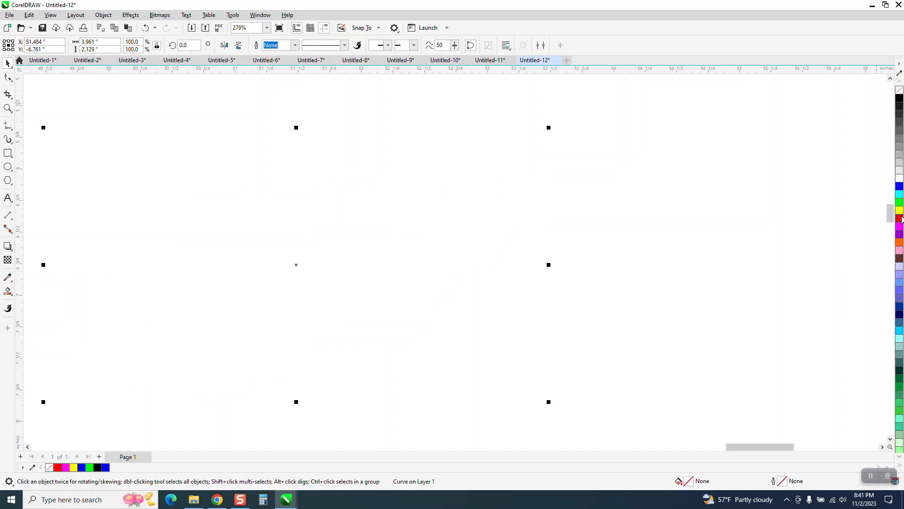
right_click(899, 218)
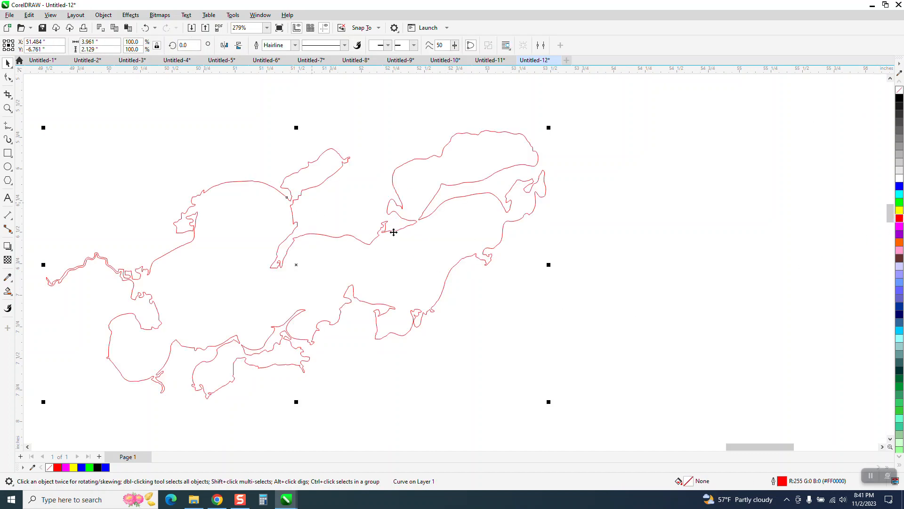
Smooth the jagged notch on the shoreline below the northeastern lake and the small bump at the narrow central inlet with the Smooth tool
left_click(7, 108)
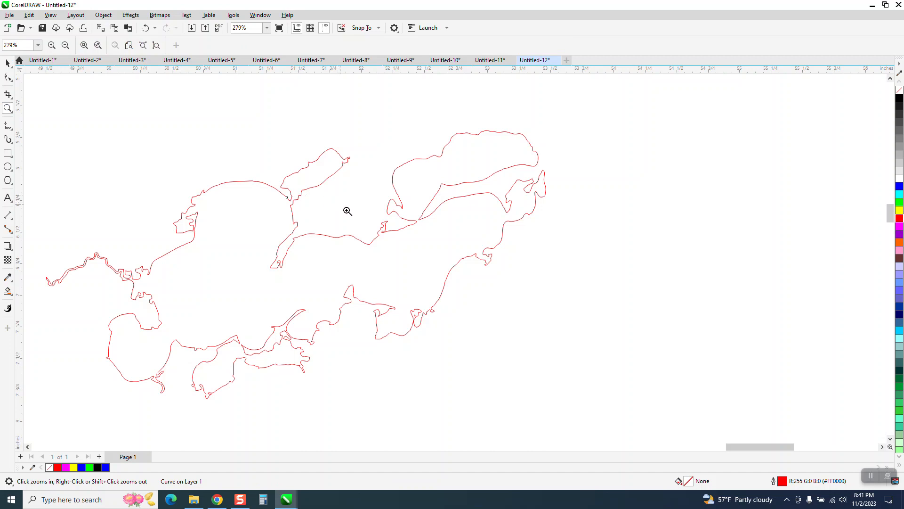
left_click_drag(341, 204, 407, 245)
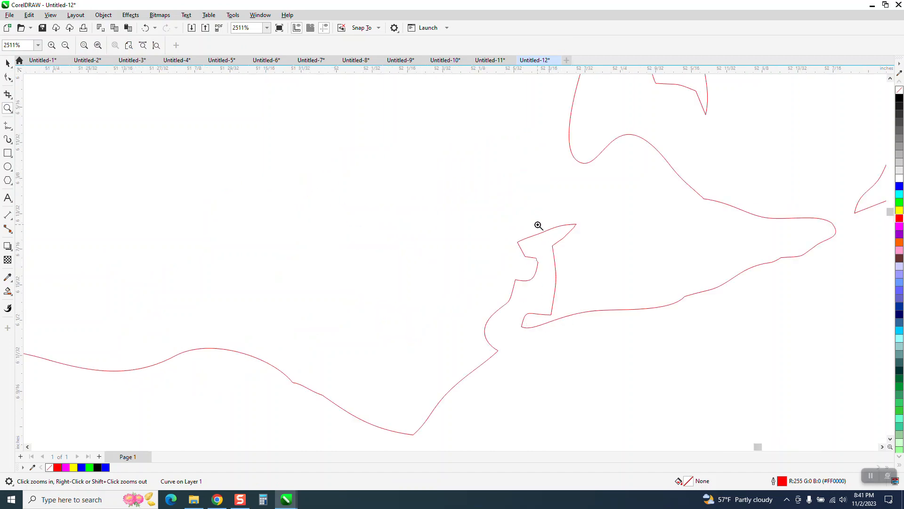
scroll(537, 283, "down", 3)
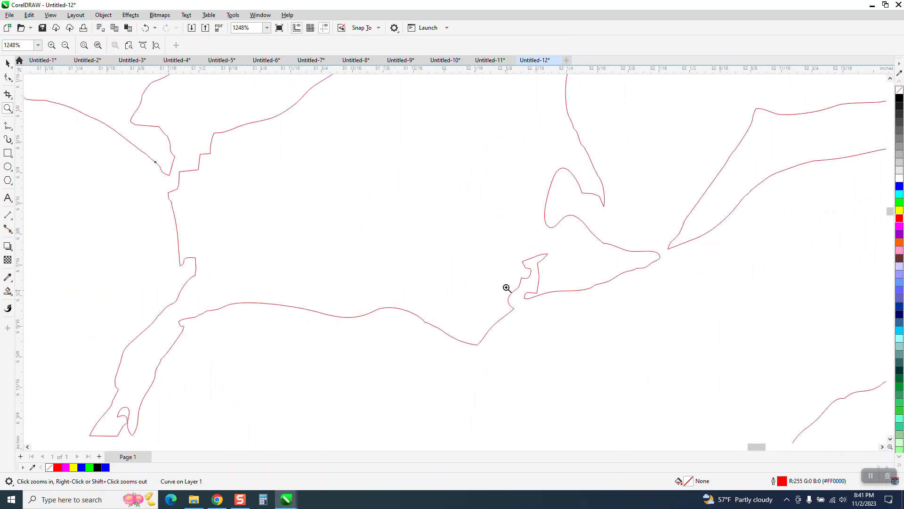
left_click(10, 80)
left_click(33, 87)
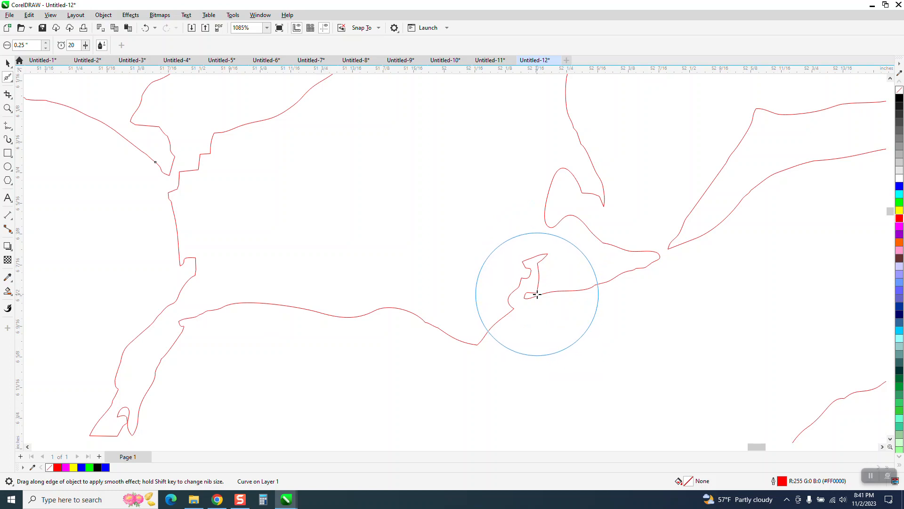
mouse_move(537, 272)
left_mouse_down()
mouse_move(527, 263)
mouse_move(469, 307)
mouse_move(508, 307)
mouse_move(541, 259)
left_mouse_up()
left_click_drag(192, 285, 200, 277)
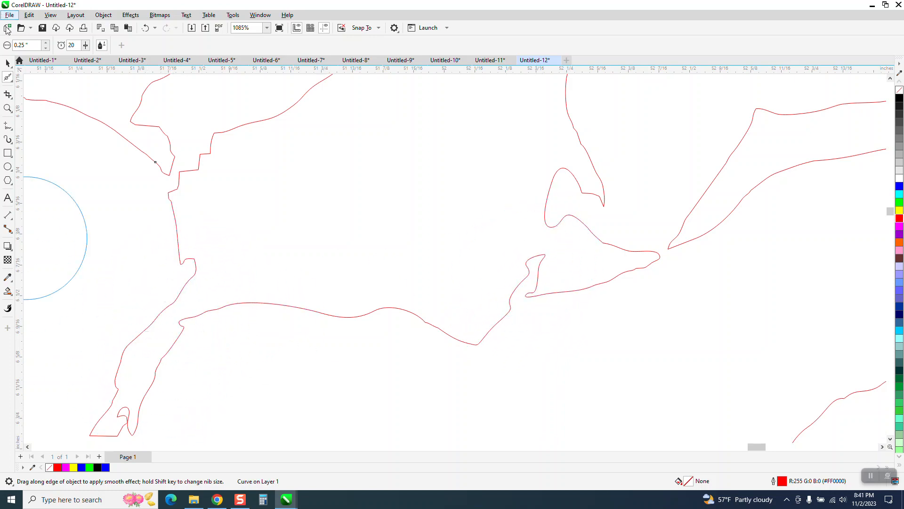
Try to smooth the small hook at the lower end of the narrow central inlet
left_click(8, 108)
left_click_drag(98, 391, 188, 447)
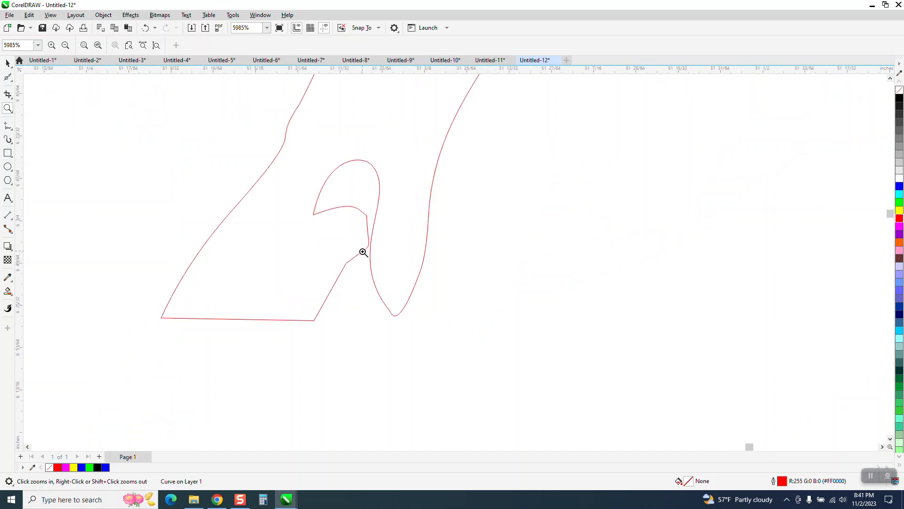
left_click(7, 77)
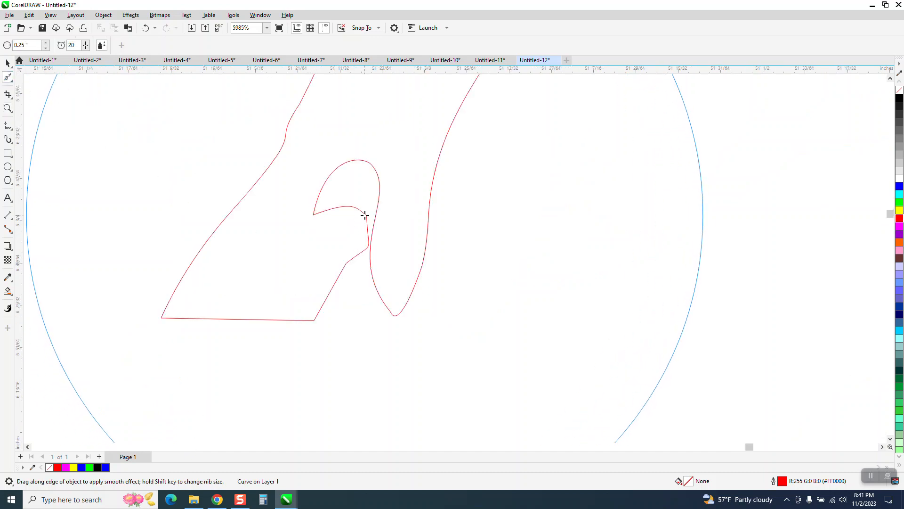
left_click_drag(365, 212, 364, 248)
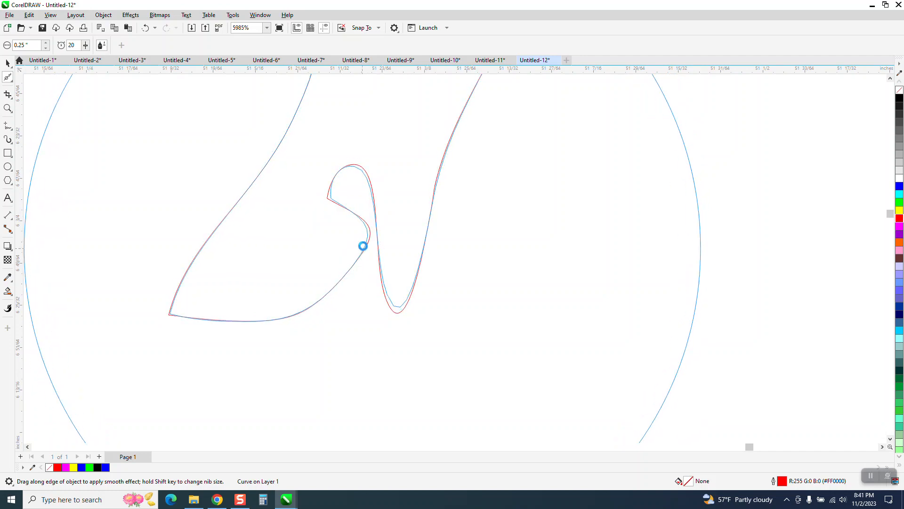
left_click(145, 27)
left_click(145, 28)
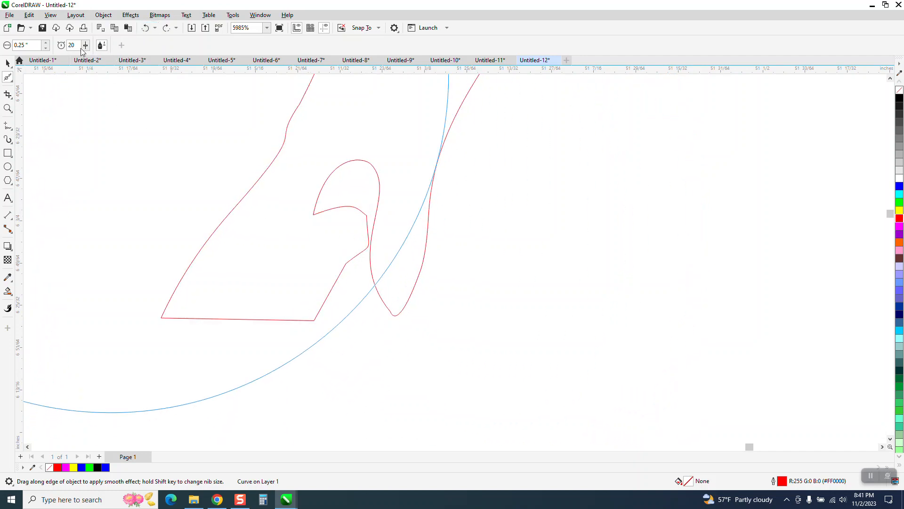
Shift the nodes on the inner side of the central inlet's hook to the left and delete the node at the hook's tip
left_click(12, 83)
left_click(34, 76)
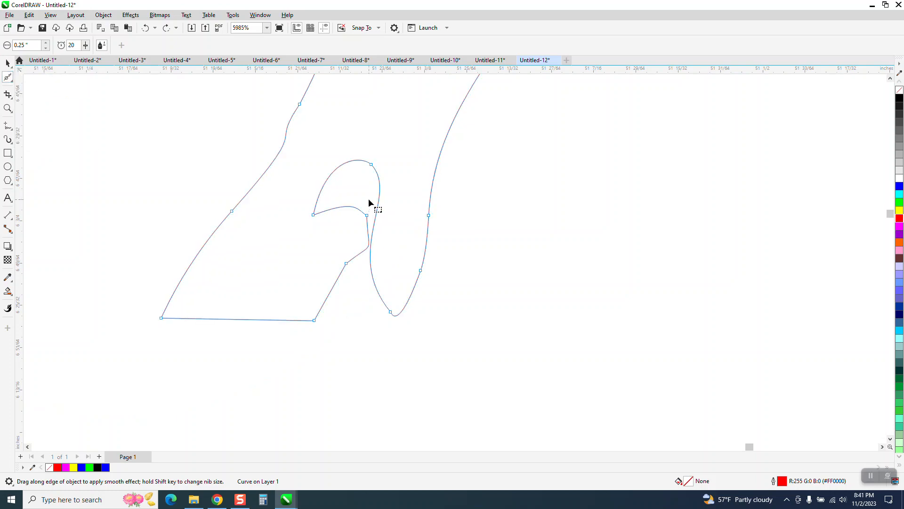
left_click_drag(391, 198, 324, 280)
left_click(314, 219)
double_click(314, 216)
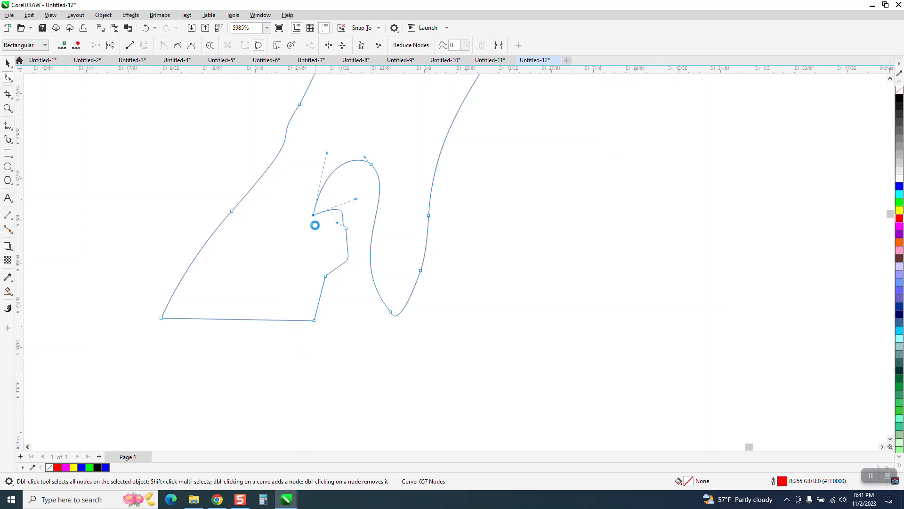
Smooth the squared bends where the thin western river meets the large lake with the Smooth tool
scroll(314, 257, "down", 3)
scroll(422, 366, "down", 6)
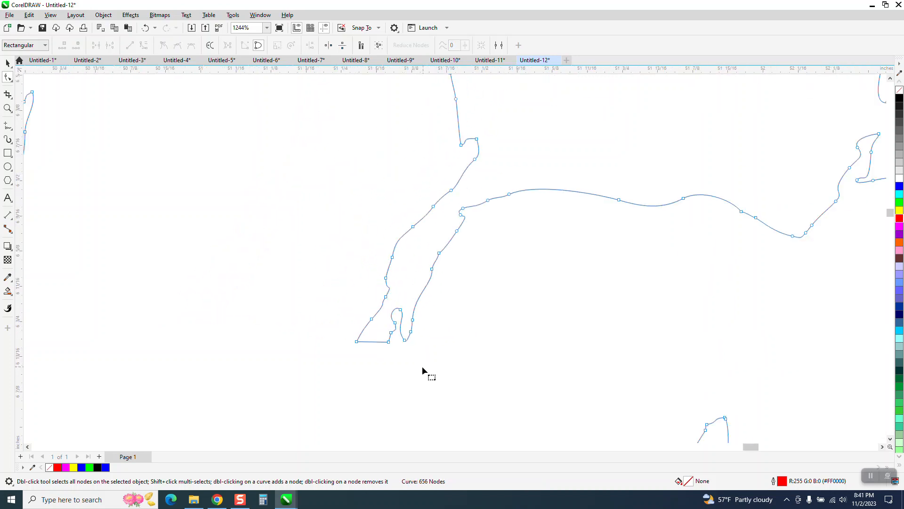
scroll(443, 298, "down", 1)
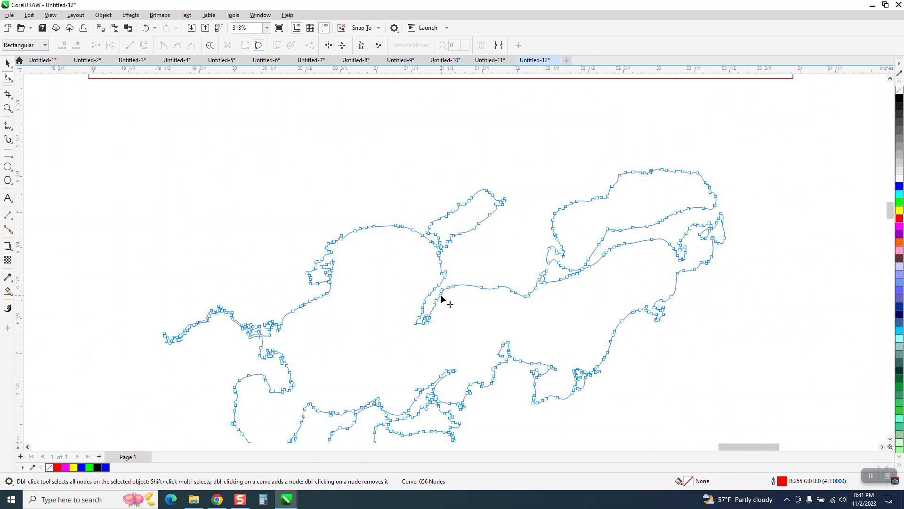
left_click(9, 110)
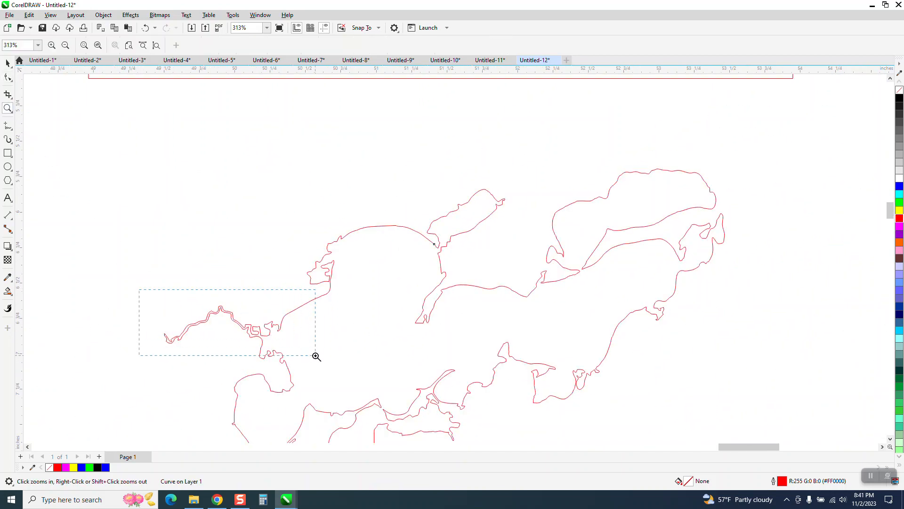
left_click_drag(316, 357, 316, 356)
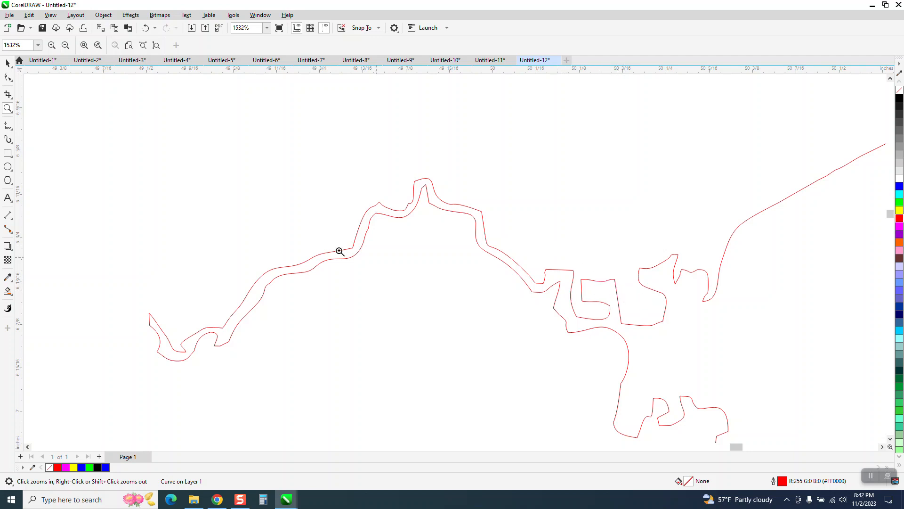
left_click(8, 77)
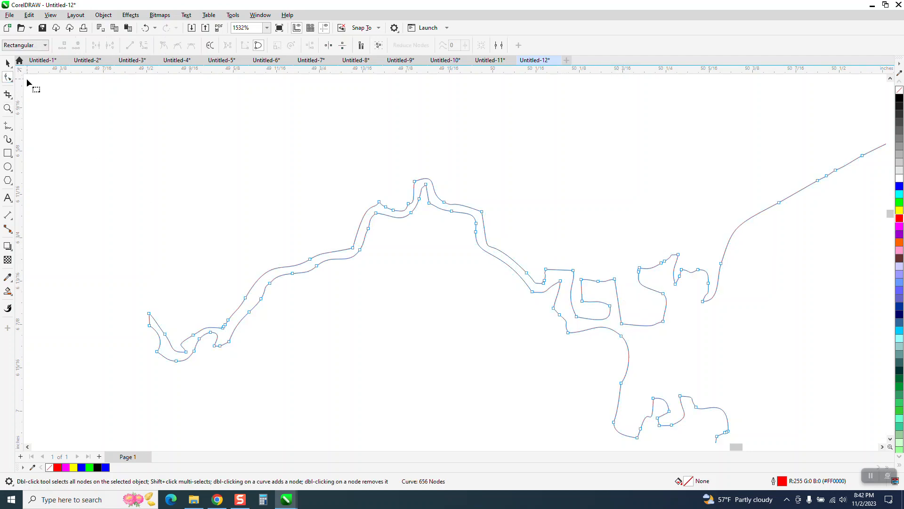
left_click(10, 80)
left_click(37, 91)
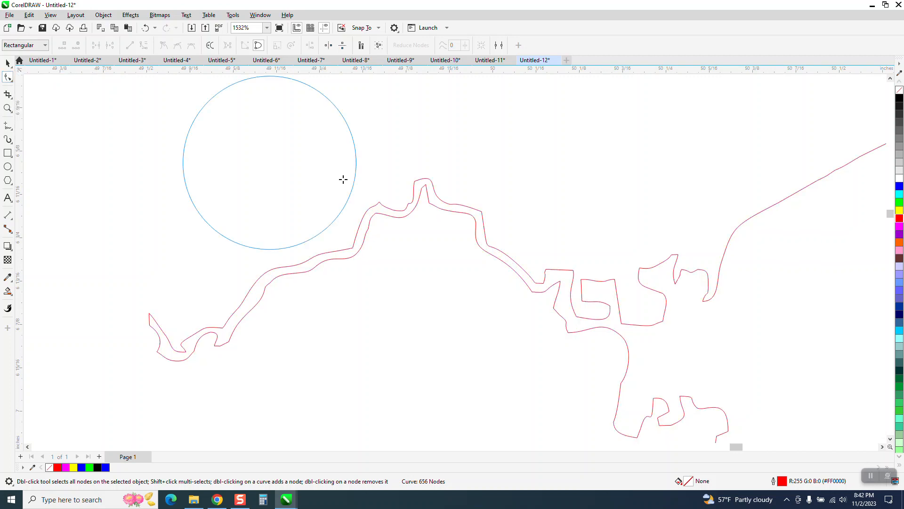
mouse_move(616, 286)
left_mouse_down()
mouse_move(588, 277)
mouse_move(626, 309)
mouse_move(576, 273)
left_mouse_up()
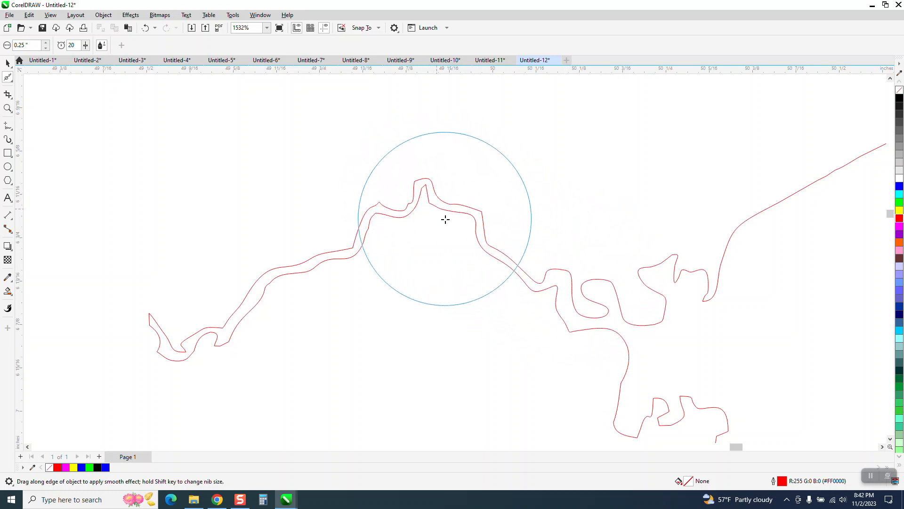
scroll(592, 329, "down", 2)
scroll(325, 307, "down", 4)
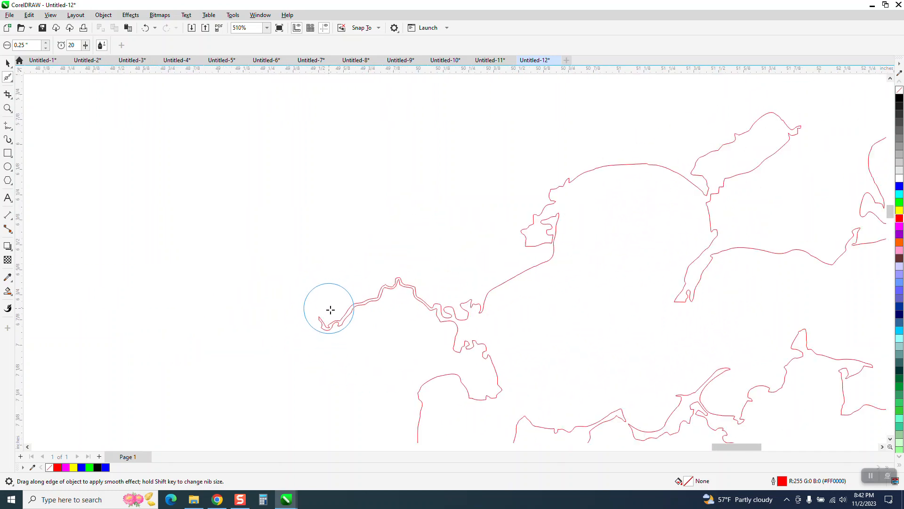